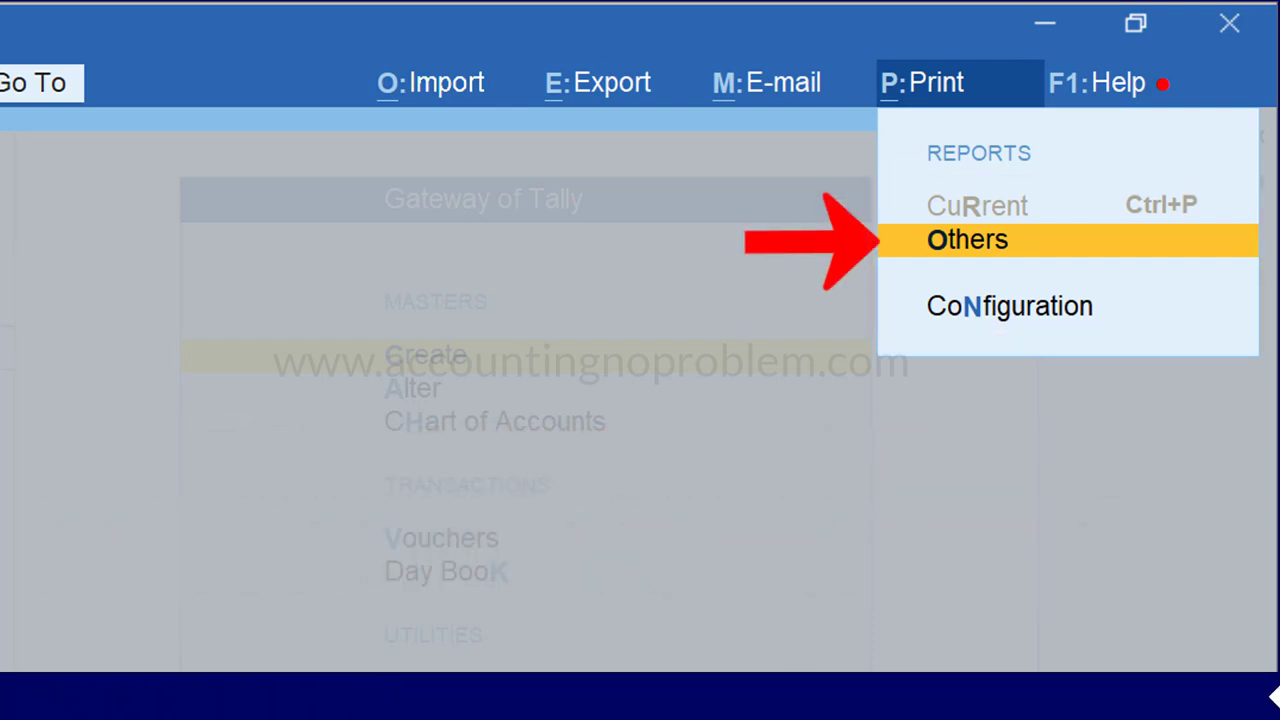
# Step: Open the list of other reports to print and look through the Multi Account Reports
pyautogui.press('o')
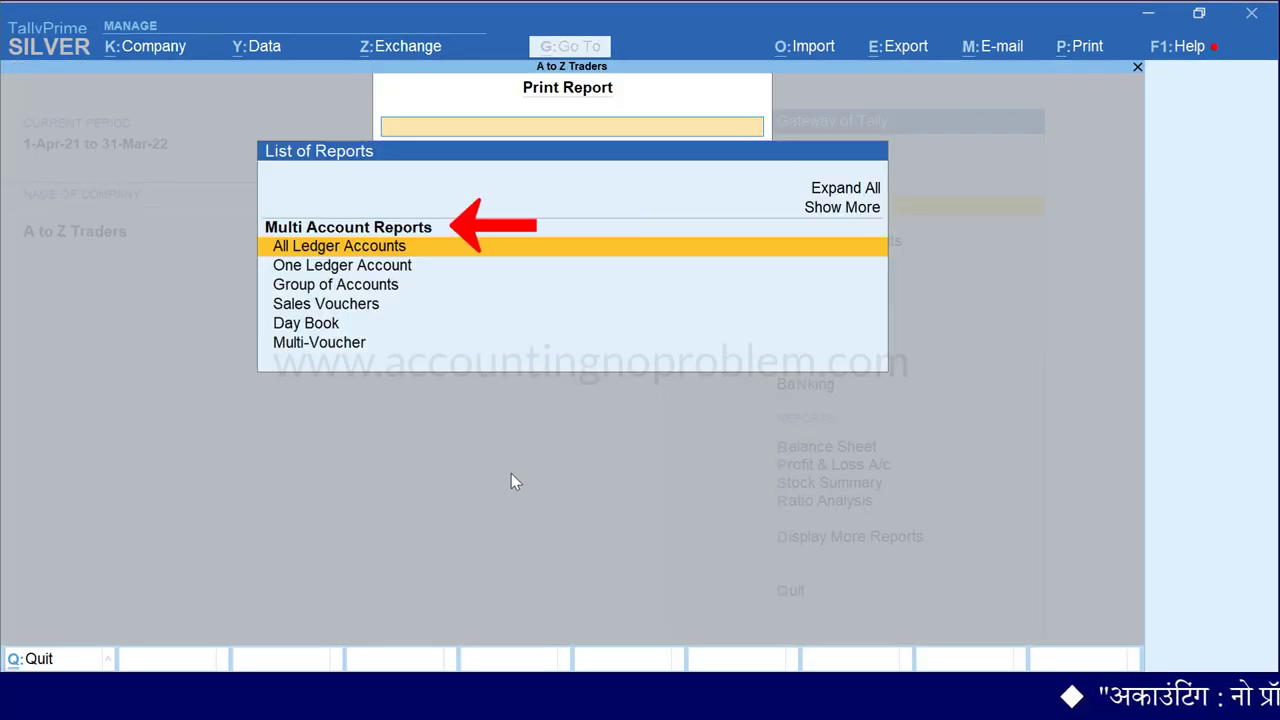
pyautogui.press('Down')
pyautogui.press('Down')
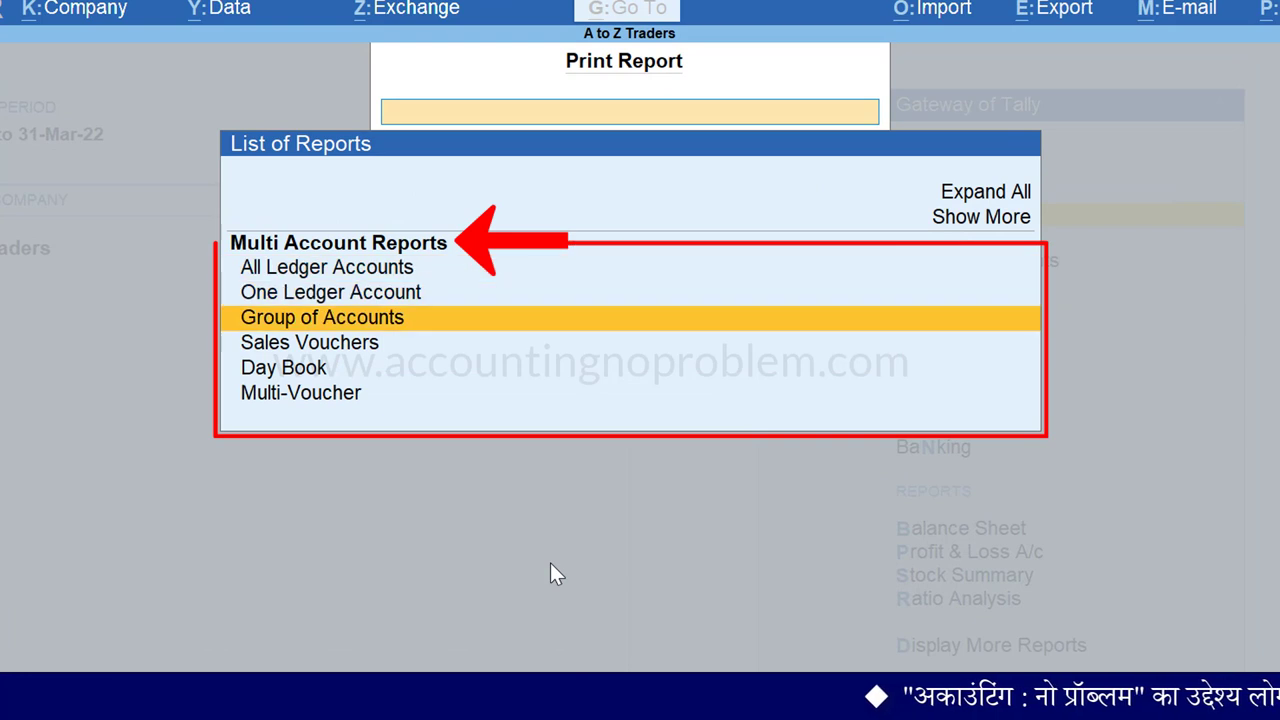
pyautogui.press('Down')
pyautogui.press('Down')
pyautogui.press('Down')
pyautogui.press('Up')
pyautogui.press('Up')
pyautogui.press('Up')
pyautogui.press('Up')
pyautogui.press('Up')
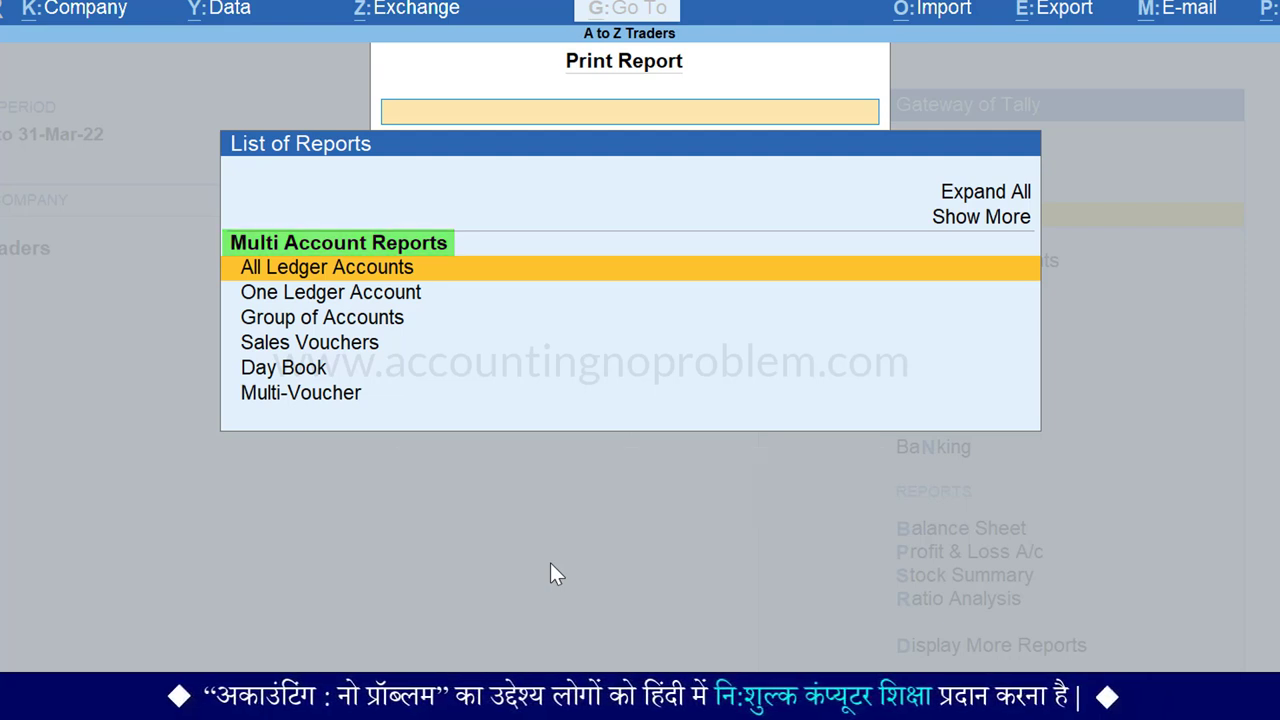
# Step: Choose the Multi-Voucher report for printing
pyautogui.press('Down')
pyautogui.press('Down')
pyautogui.press('Down')
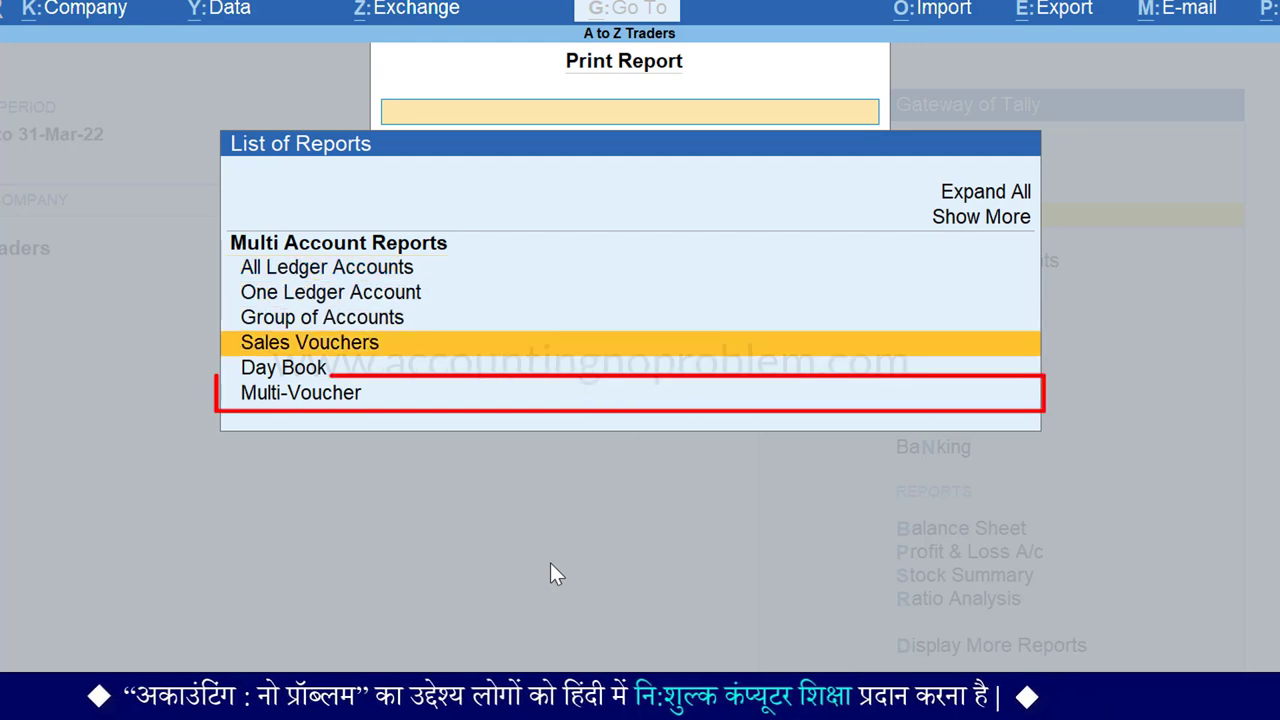
pyautogui.press('Down')
pyautogui.press('Down')
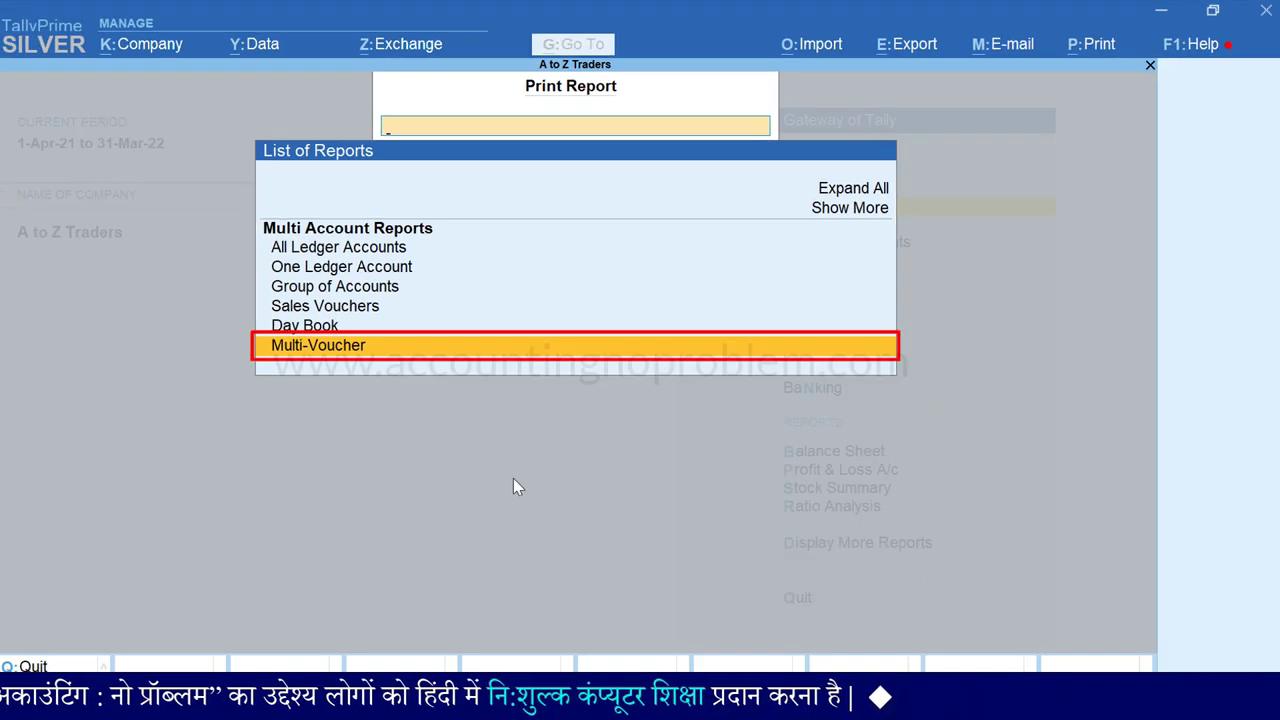
pyautogui.press('Return')
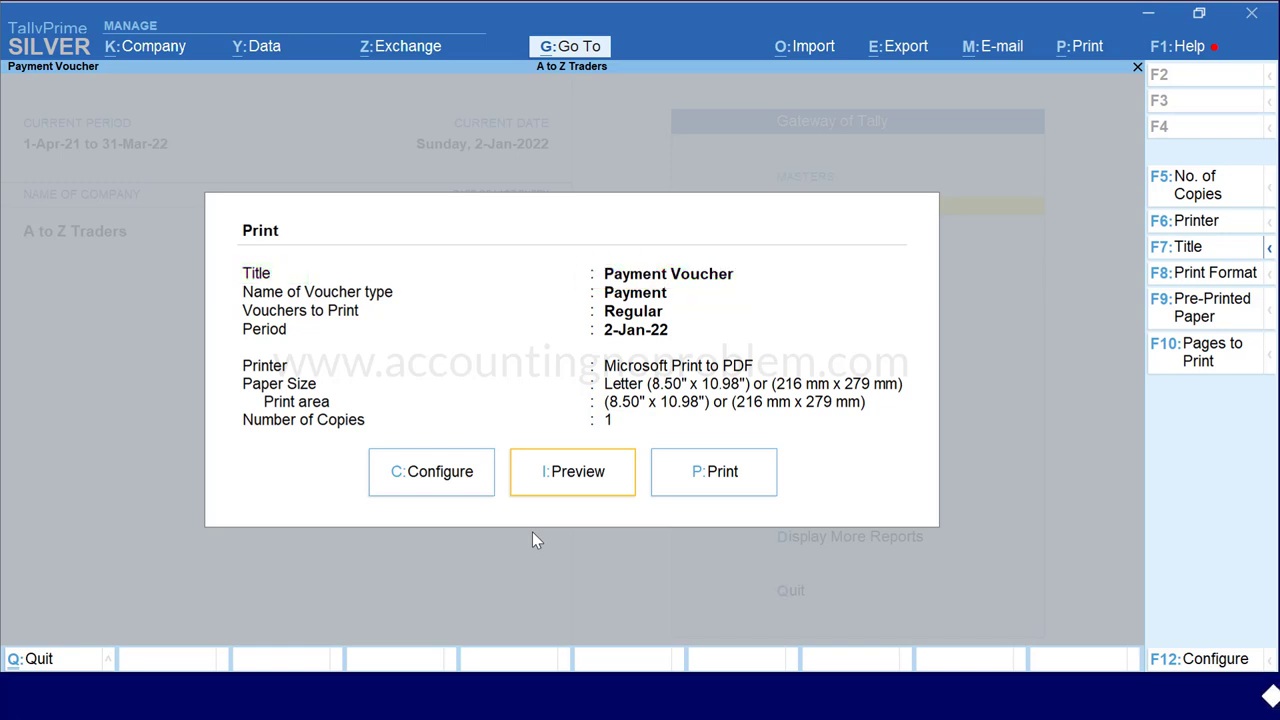
# Step: Open the print configuration for the vouchers and expand it to show more settings
pyautogui.press('Left')
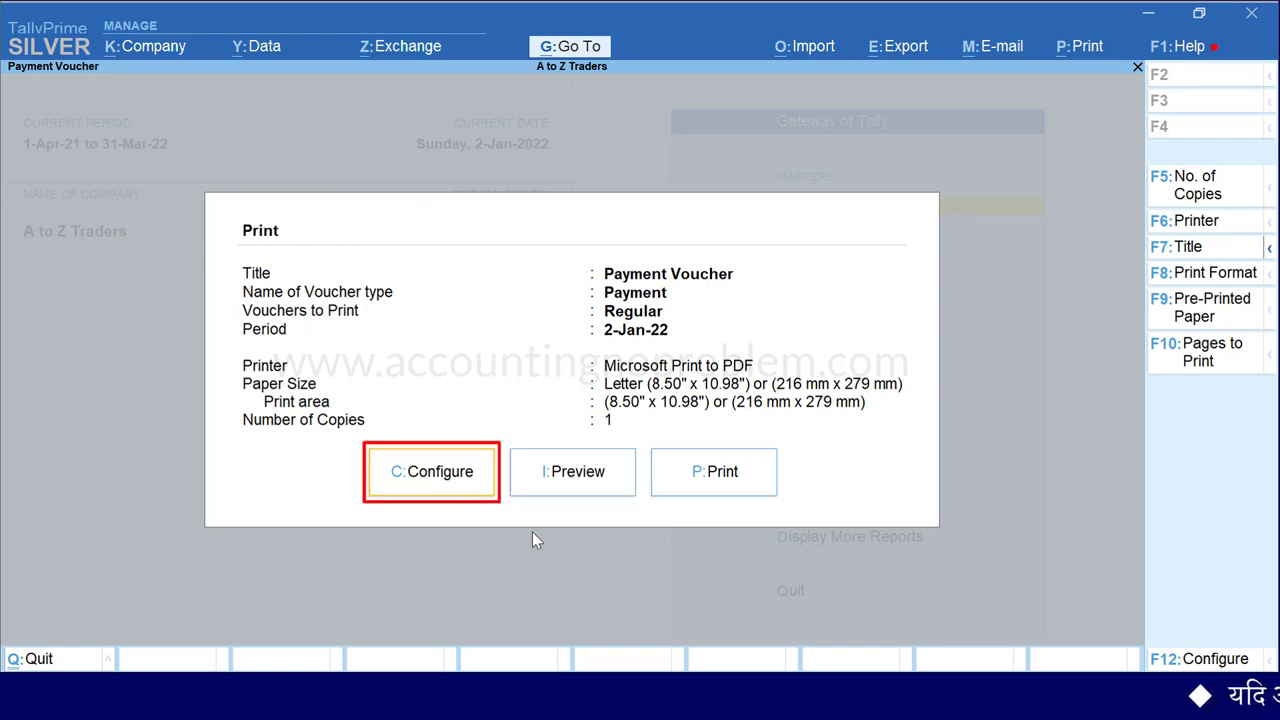
pyautogui.press('c')
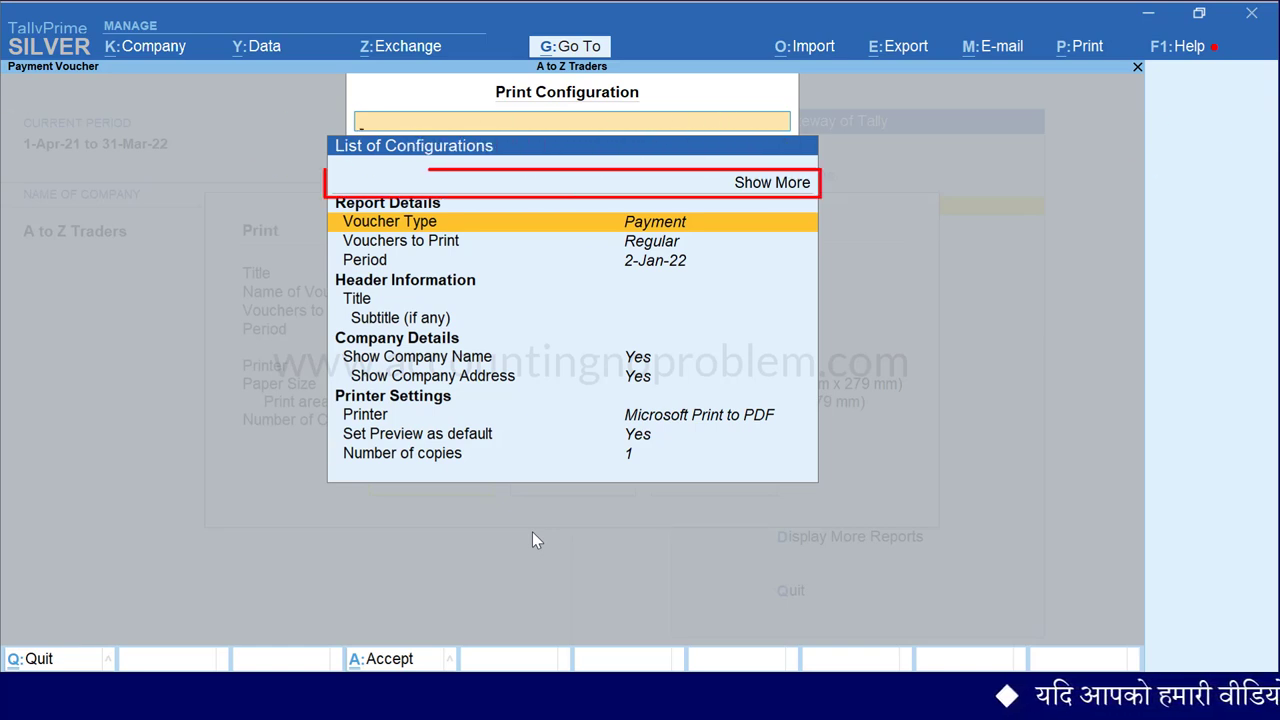
pyautogui.press('Up')
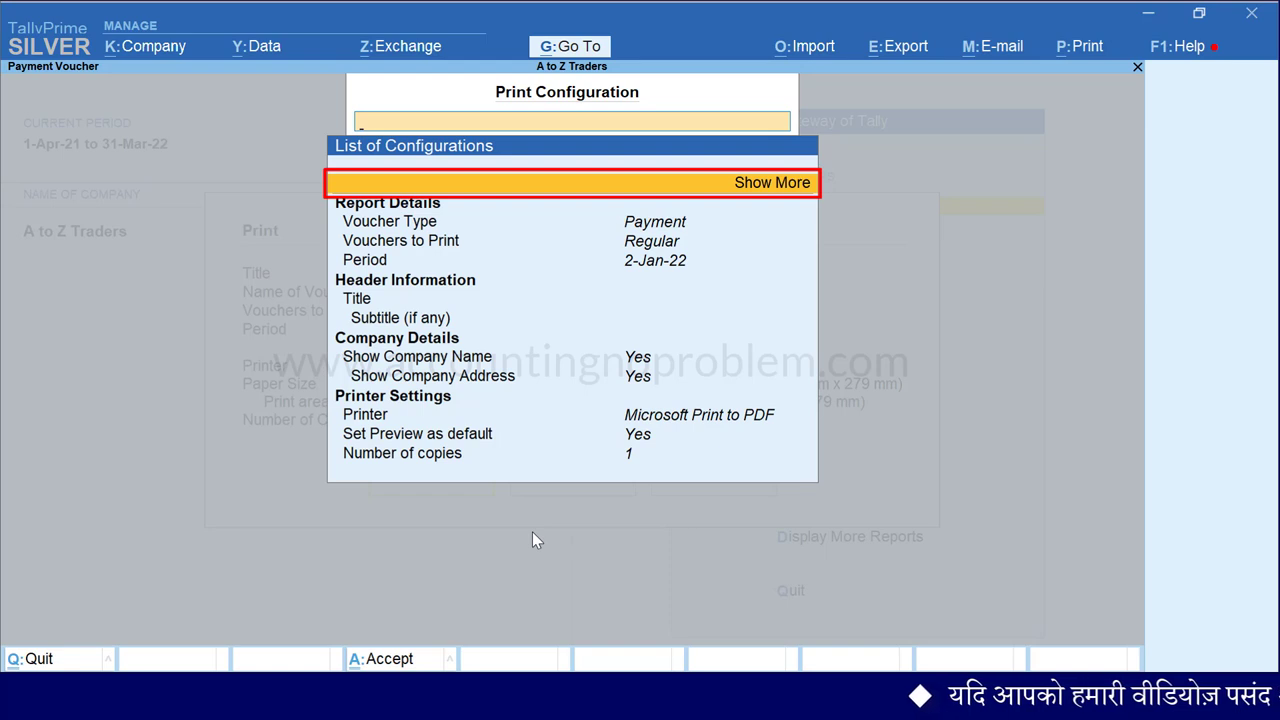
pyautogui.press('Return')
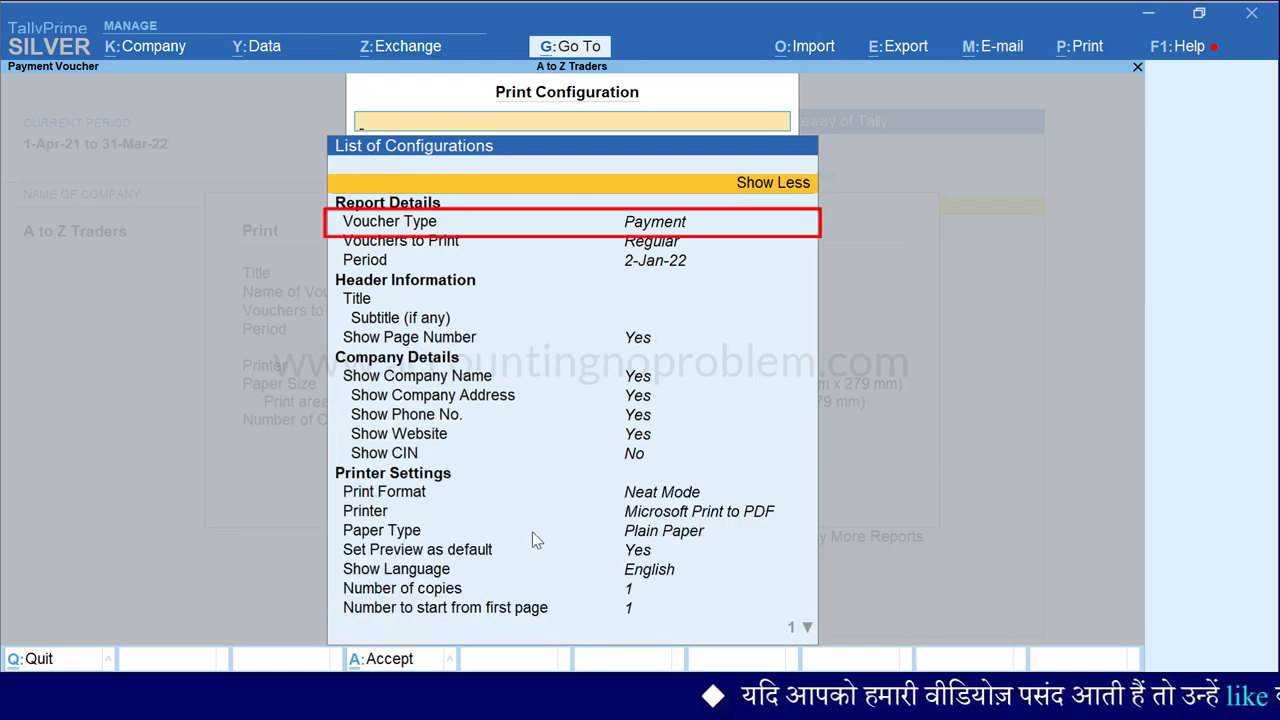
# Step: Set the Voucher Type in the report details to Sales
pyautogui.press('Down')
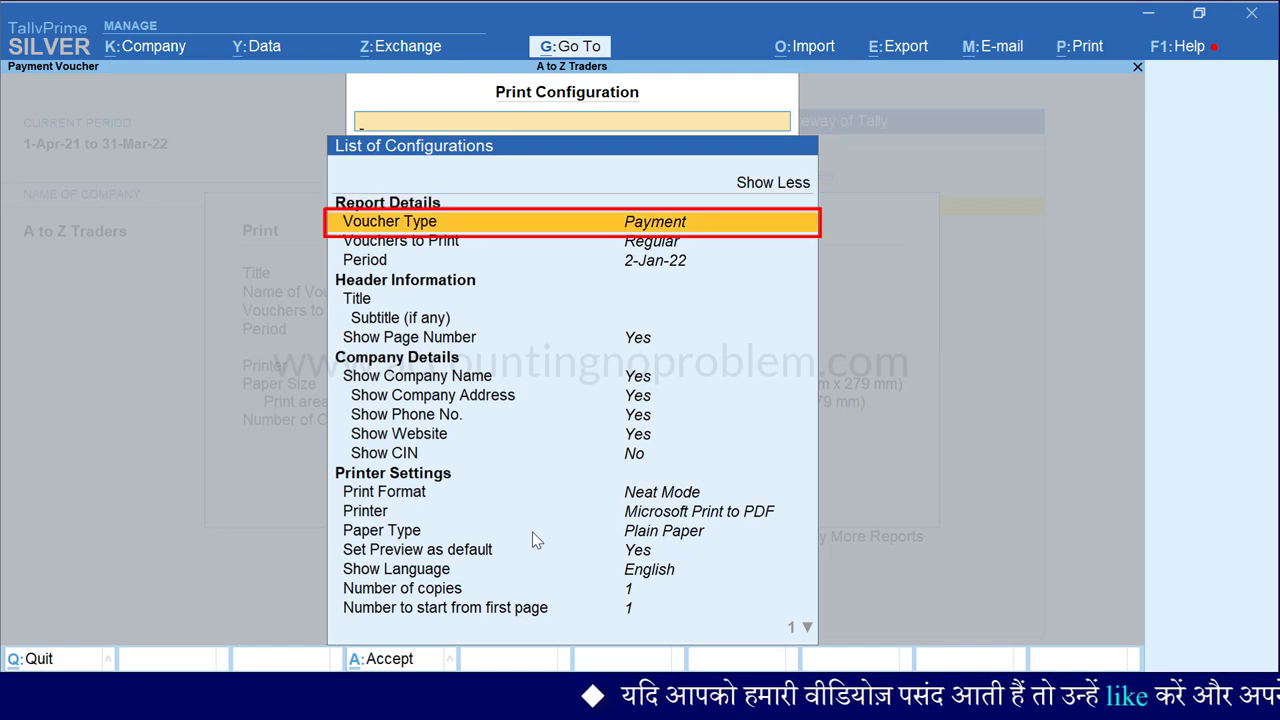
pyautogui.press('Return')
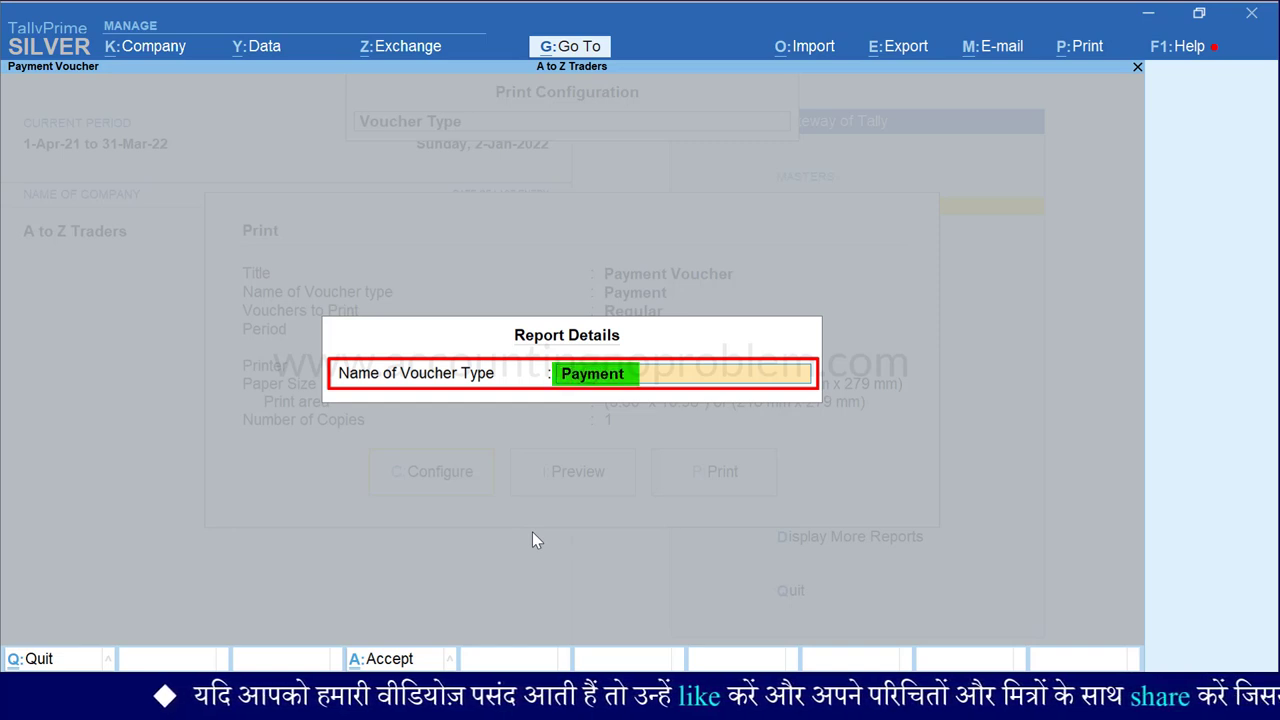
pyautogui.press('Delete')
pyautogui.press('Delete')
pyautogui.press('Delete')
pyautogui.press('Delete')
pyautogui.press('Delete')
pyautogui.press('Delete')
pyautogui.press('Delete')
pyautogui.press('Delete')
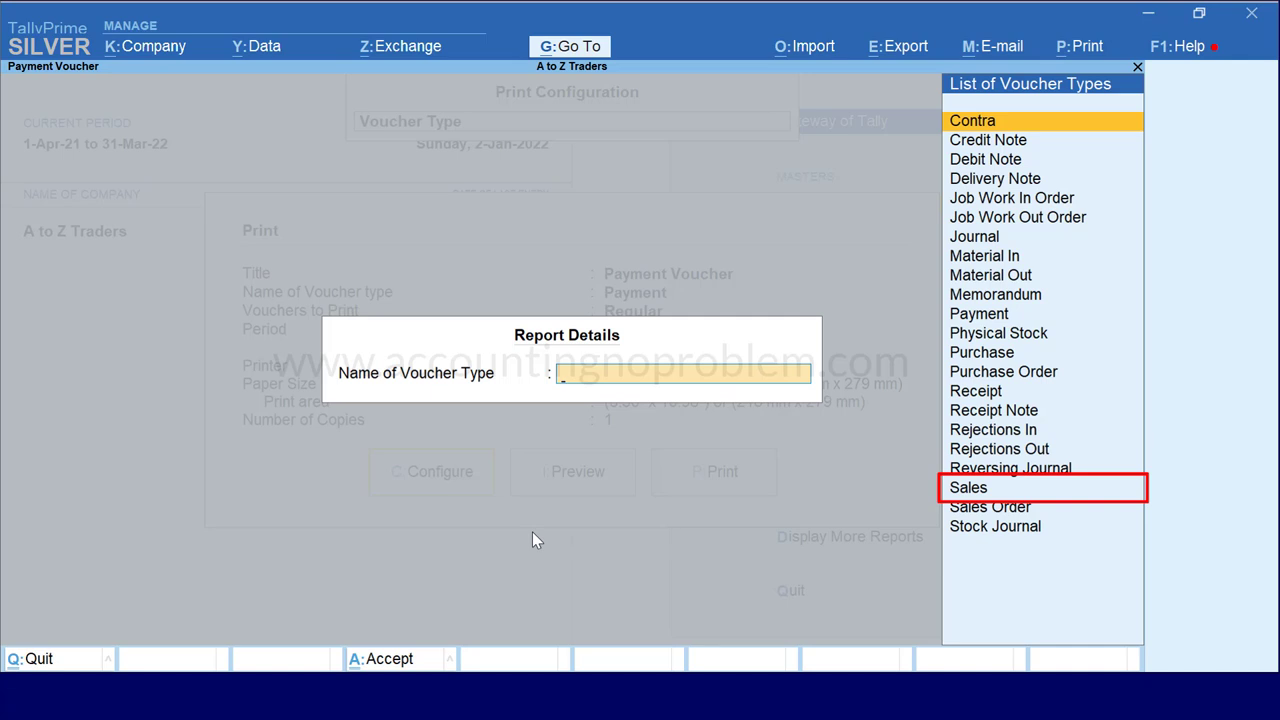
pyautogui.press('Down')
pyautogui.press('Down')
pyautogui.press('Down')
pyautogui.press('Down')
pyautogui.press('Down')
pyautogui.press('Down')
pyautogui.press('Down')
pyautogui.press('Down')
pyautogui.press('Down')
pyautogui.press('Down')
pyautogui.press('Down')
pyautogui.press('Down')
pyautogui.press('Down')
pyautogui.press('Down')
pyautogui.press('Down')
pyautogui.press('Down')
pyautogui.press('Down')
pyautogui.press('Down')
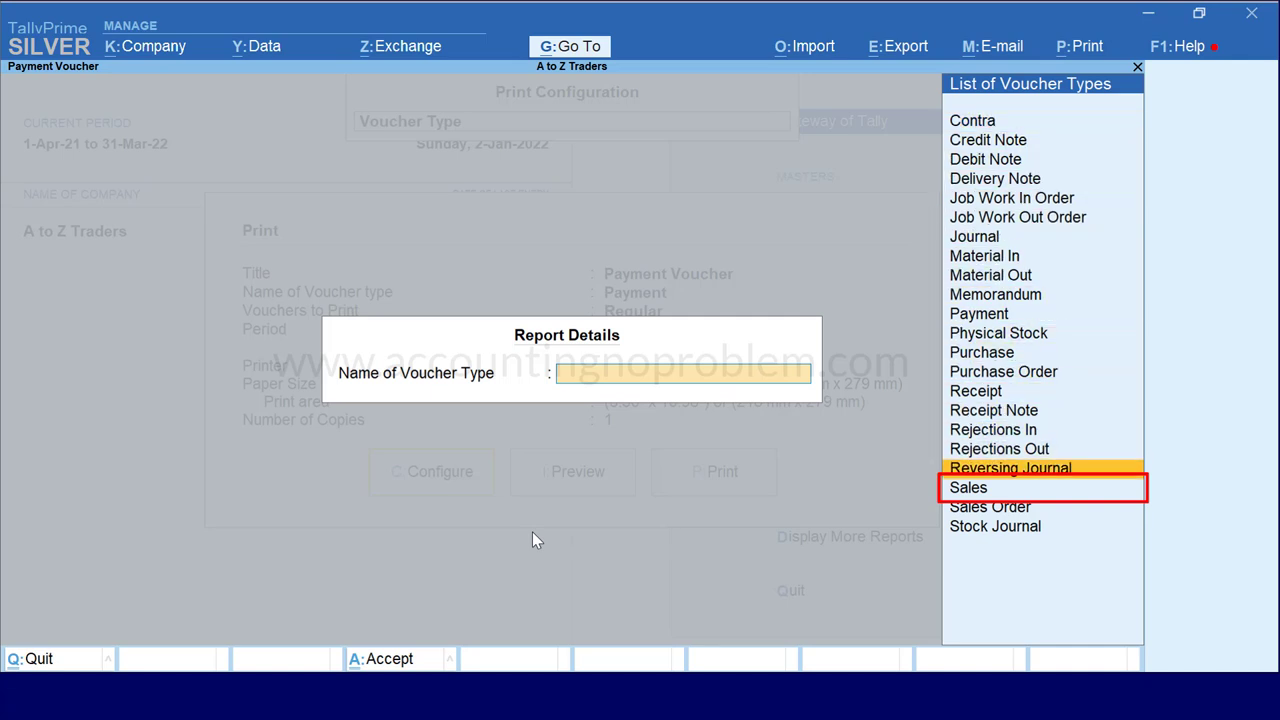
pyautogui.press('Down')
pyautogui.press('Return')
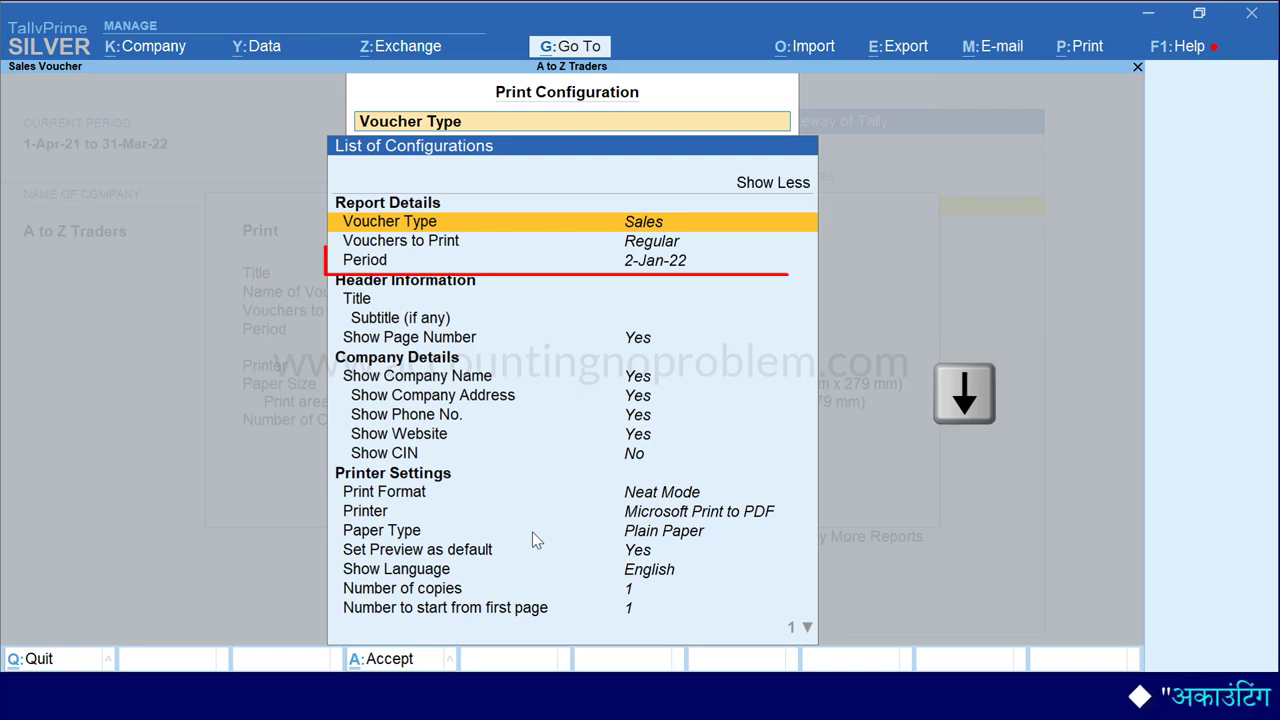
# Step: Set the report period from 1-4-2020 to 31-3-2021
pyautogui.press('Down')
pyautogui.press('Down')
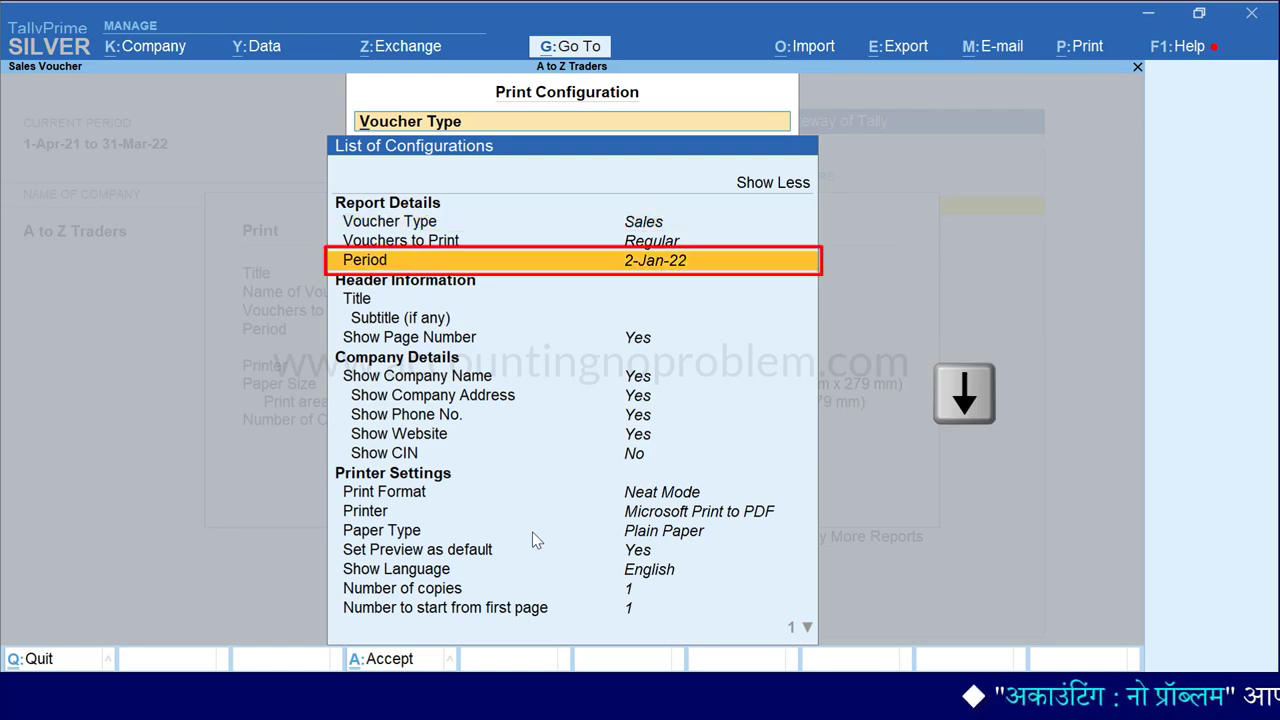
pyautogui.press('Return')
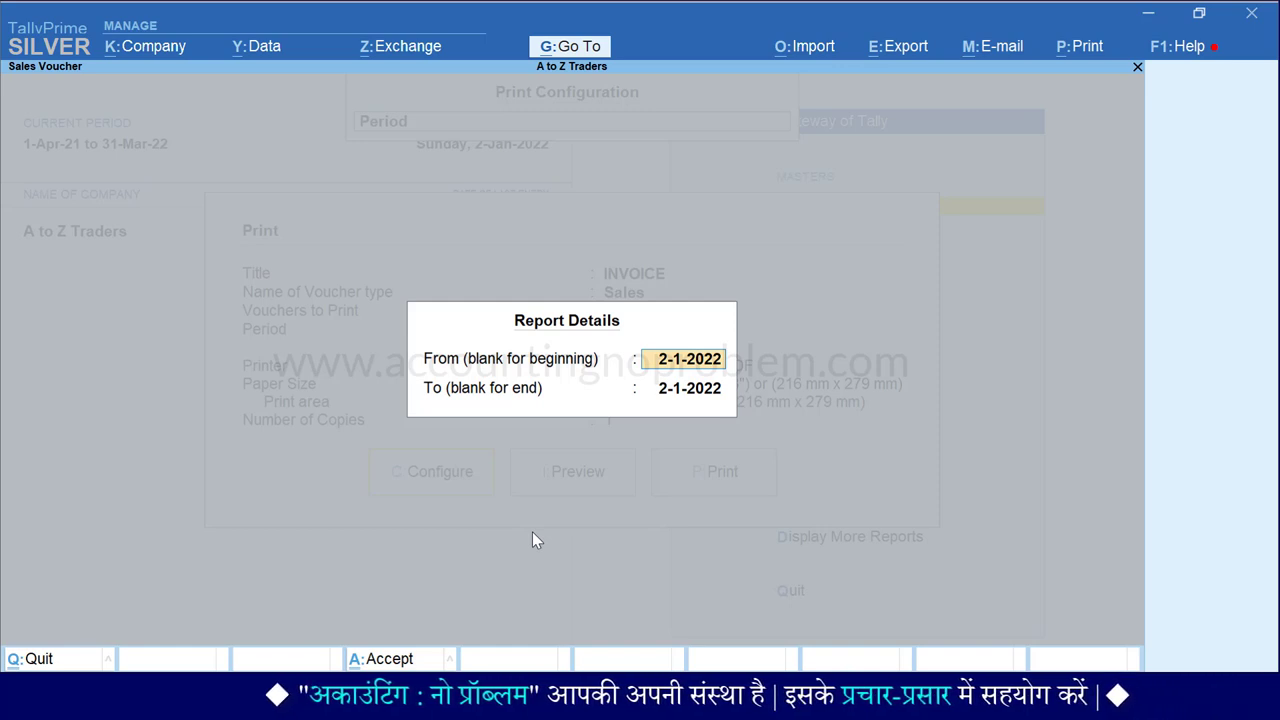
pyautogui.press('Return')
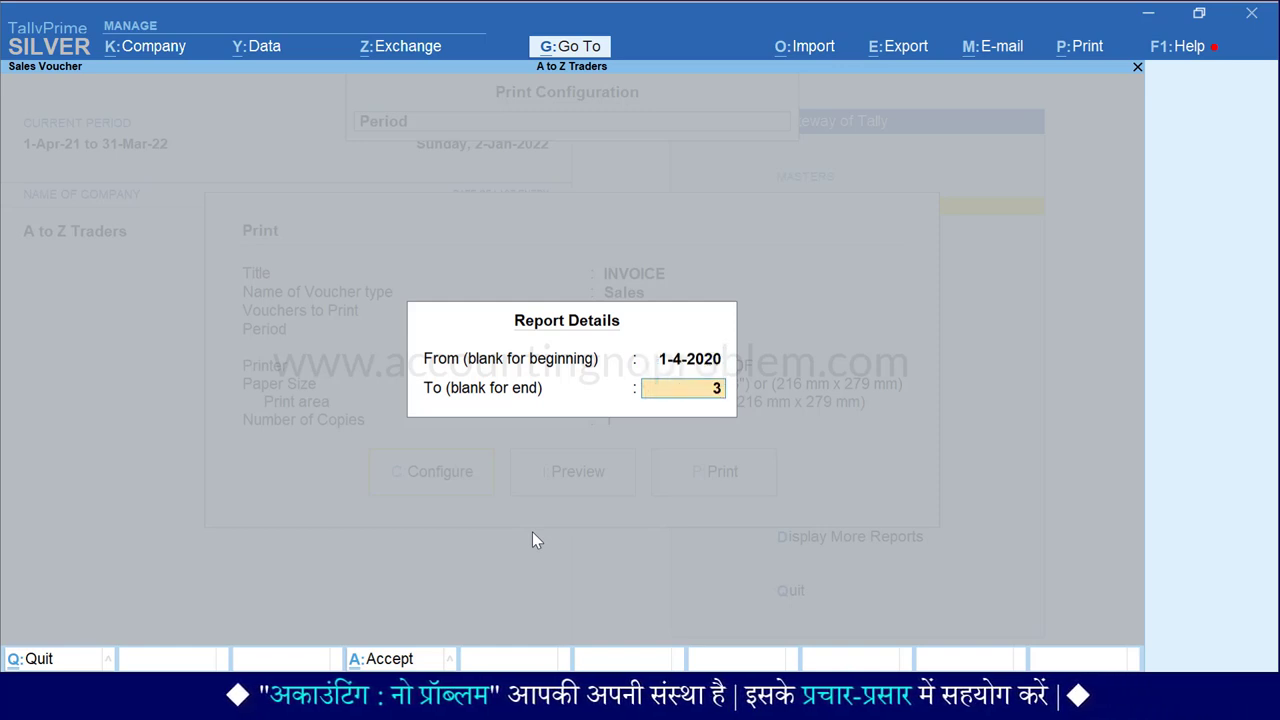
pyautogui.write('31.3.21')
pyautogui.press('Return')
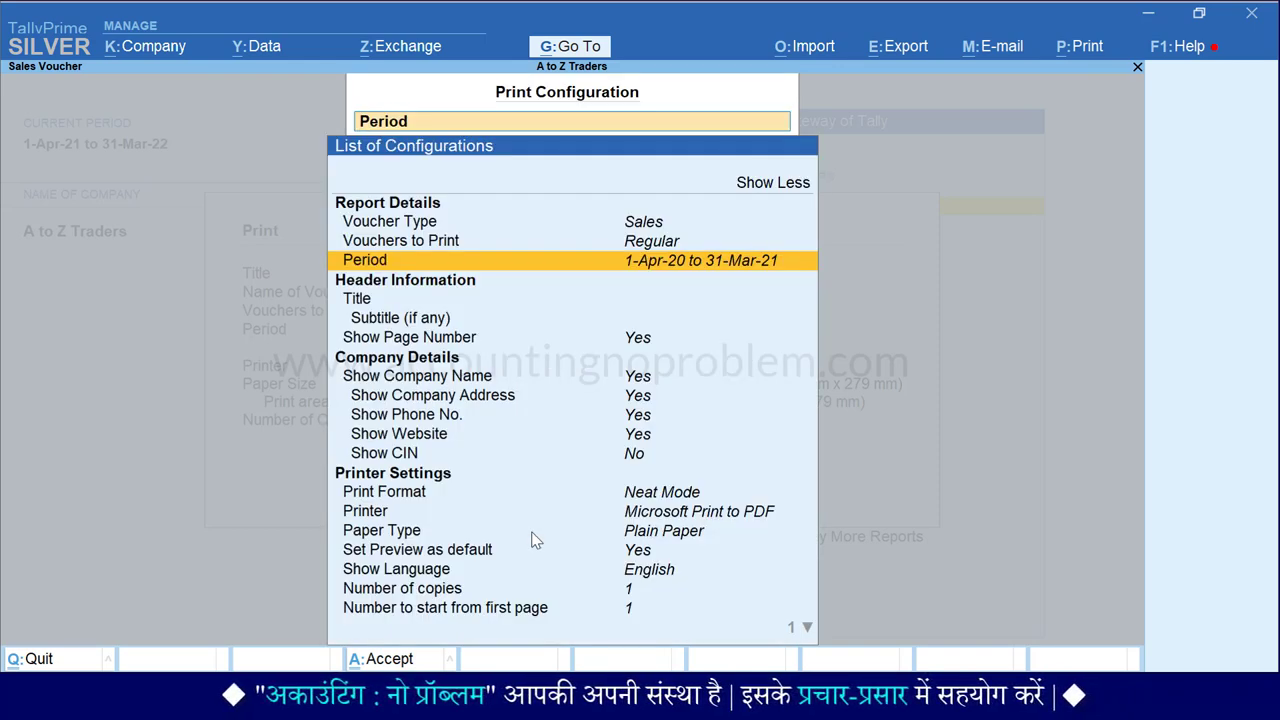
# Step: Review the remaining header, company and printer settings down to Page Range, and accept the print configuration
pyautogui.press('Down')
pyautogui.press('Down')
pyautogui.press('Down')
pyautogui.press('Down')
pyautogui.press('Down')
pyautogui.press('Down')
pyautogui.press('Down')
pyautogui.press('Down')
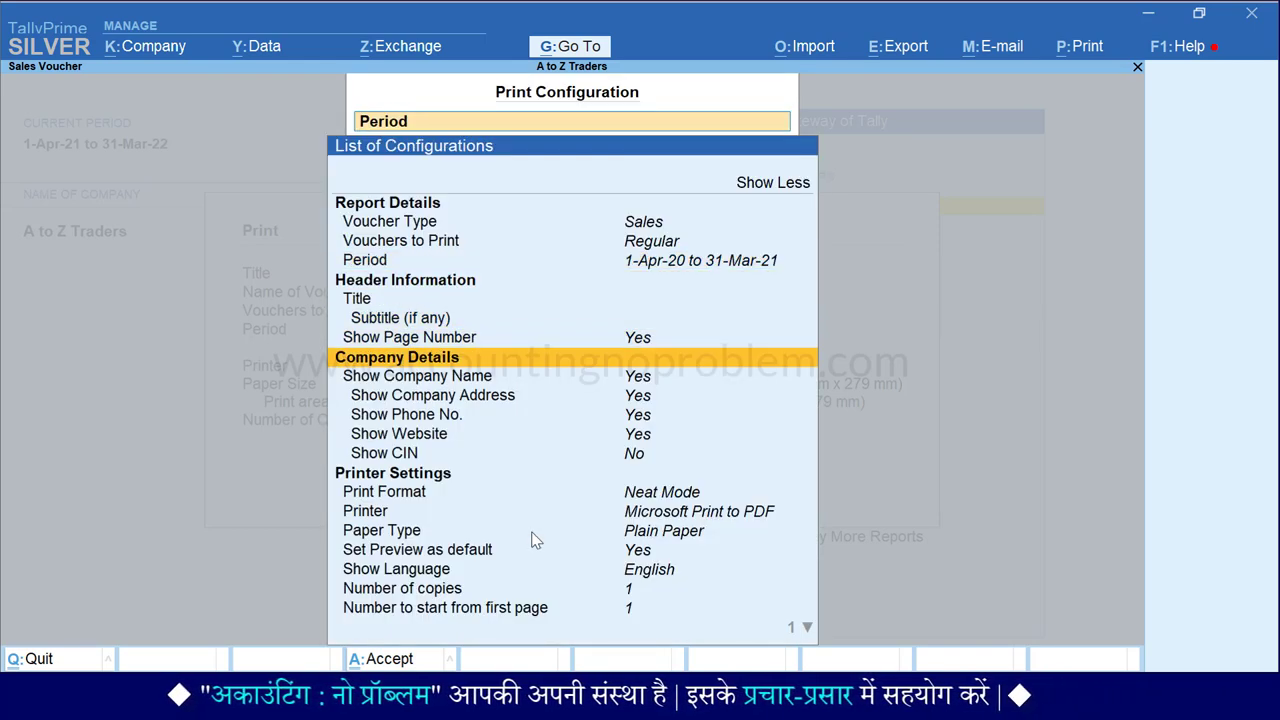
pyautogui.press('Down')
pyautogui.press('Down')
pyautogui.press('Down')
pyautogui.press('Down')
pyautogui.press('Down')
pyautogui.press('Down')
pyautogui.press('Down')
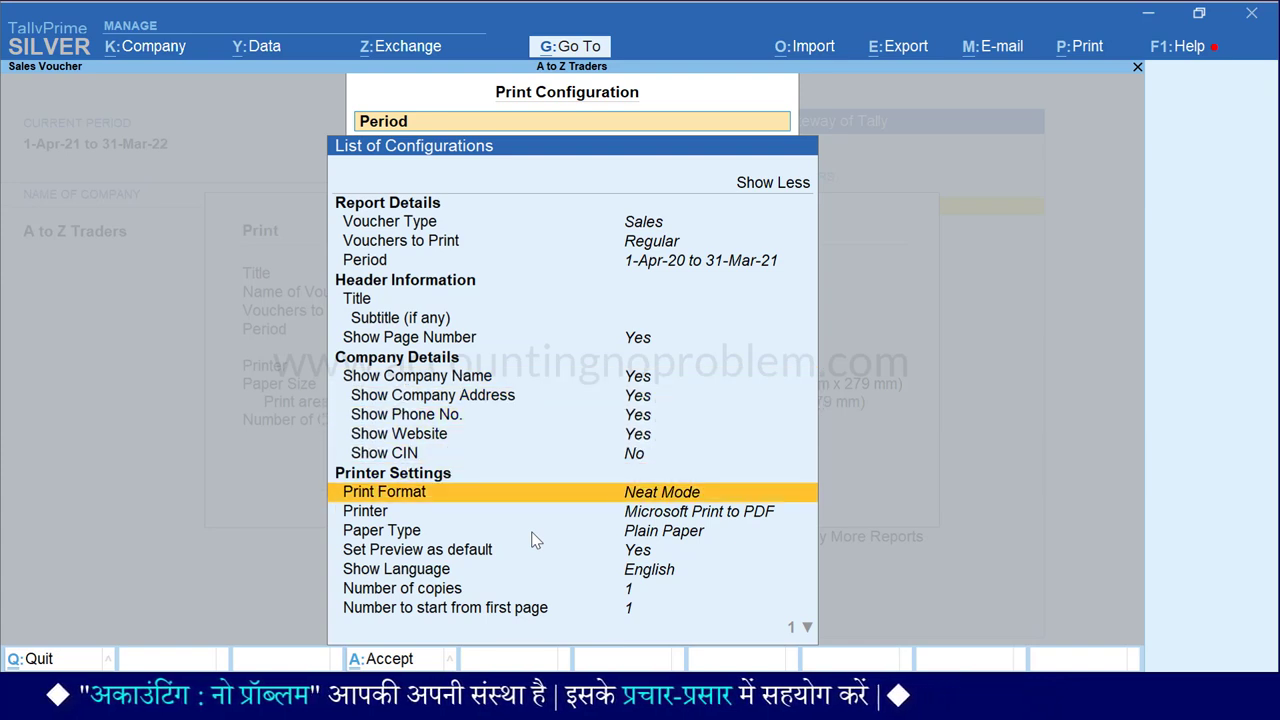
pyautogui.press('Down')
pyautogui.press('Down')
pyautogui.press('Down')
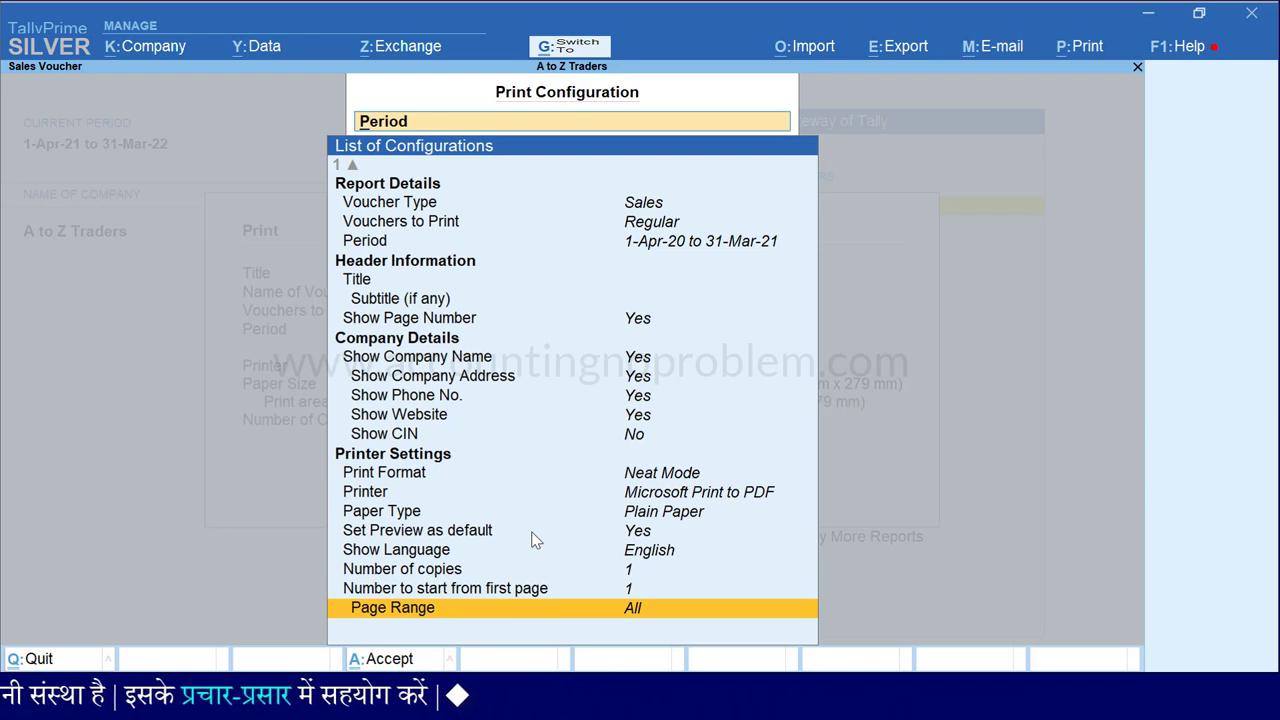
pyautogui.hotkey('ctrl', 'a')
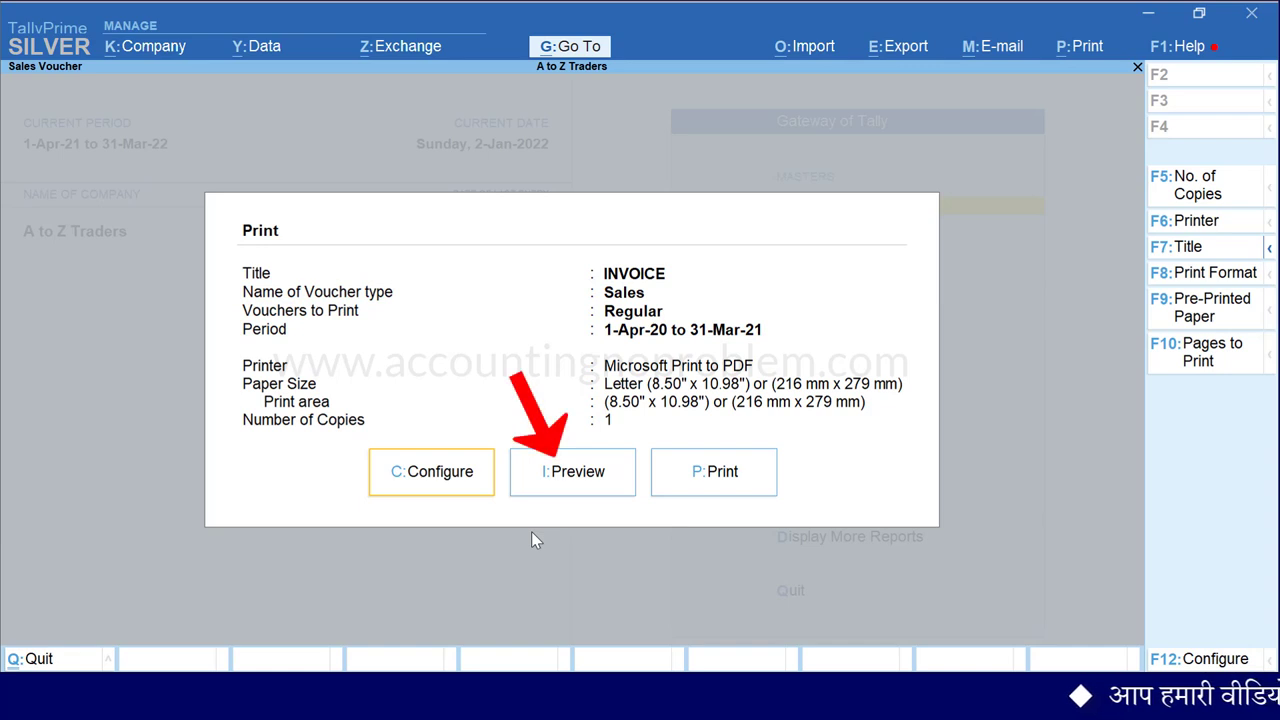
# Step: Preview the sales vouchers, page through the invoices one by one and close the preview
pyautogui.press('i')
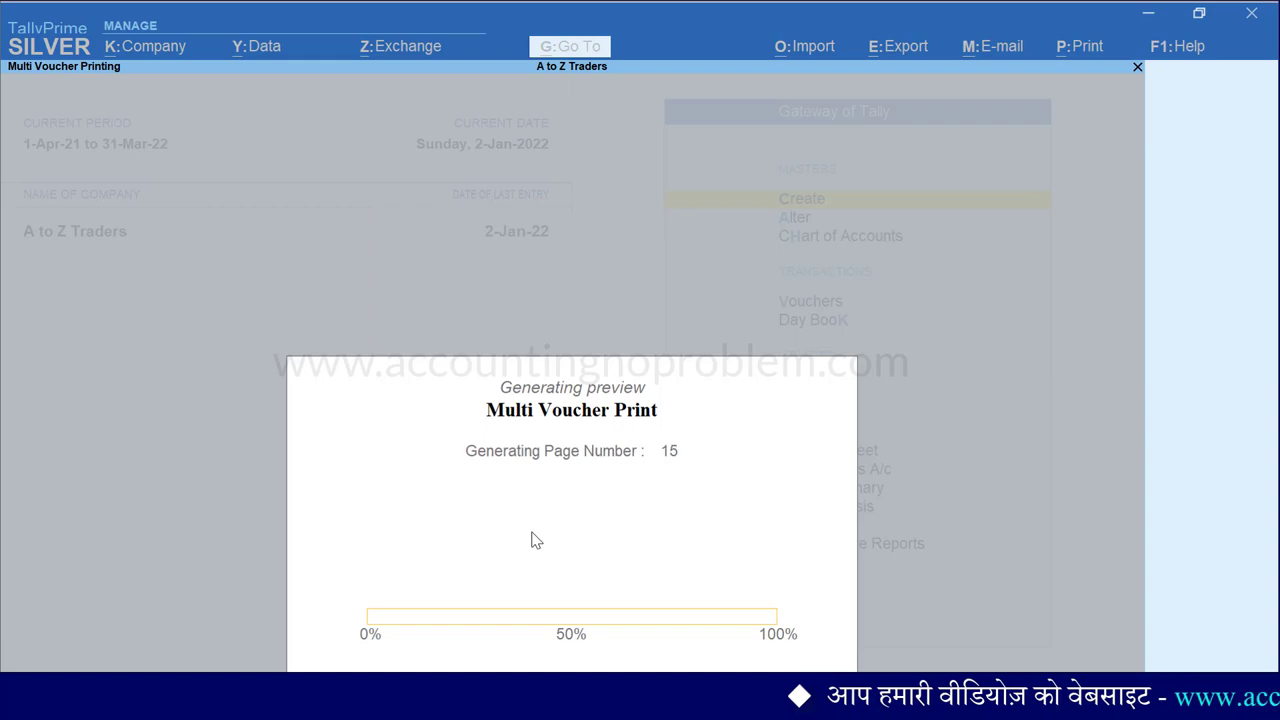
pyautogui.press('Down')
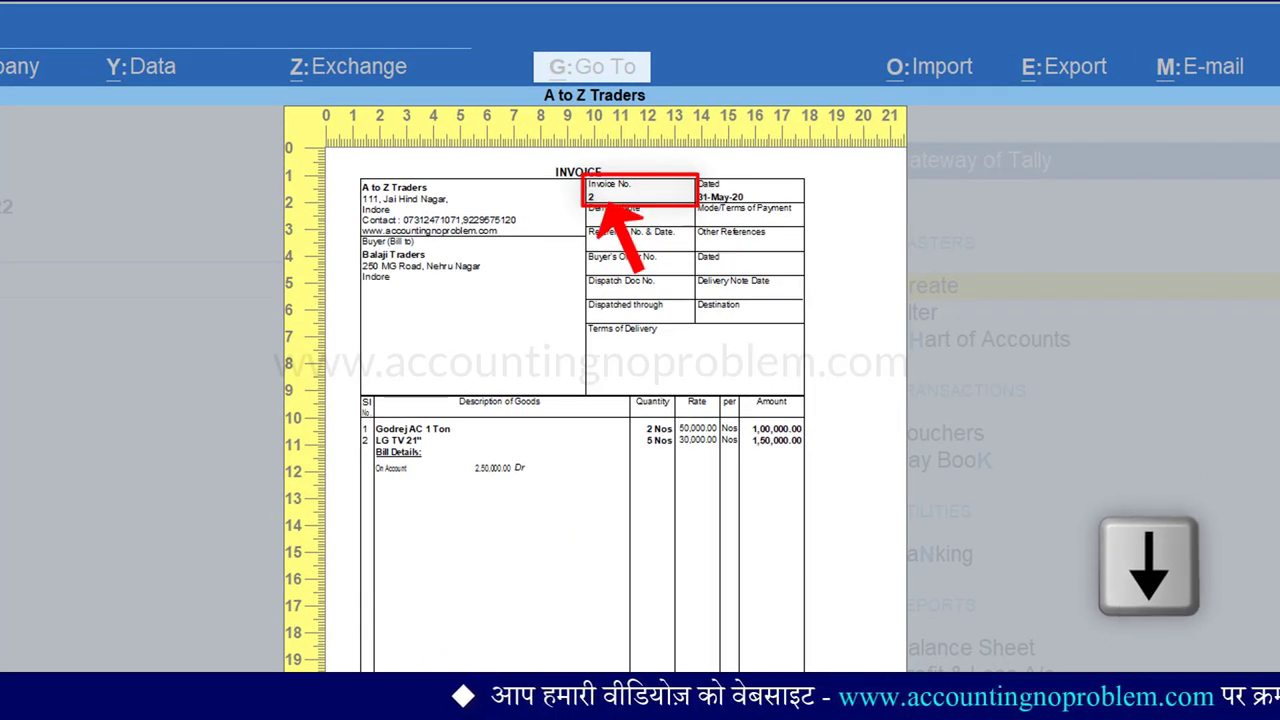
pyautogui.press('Down')
pyautogui.press('Down')
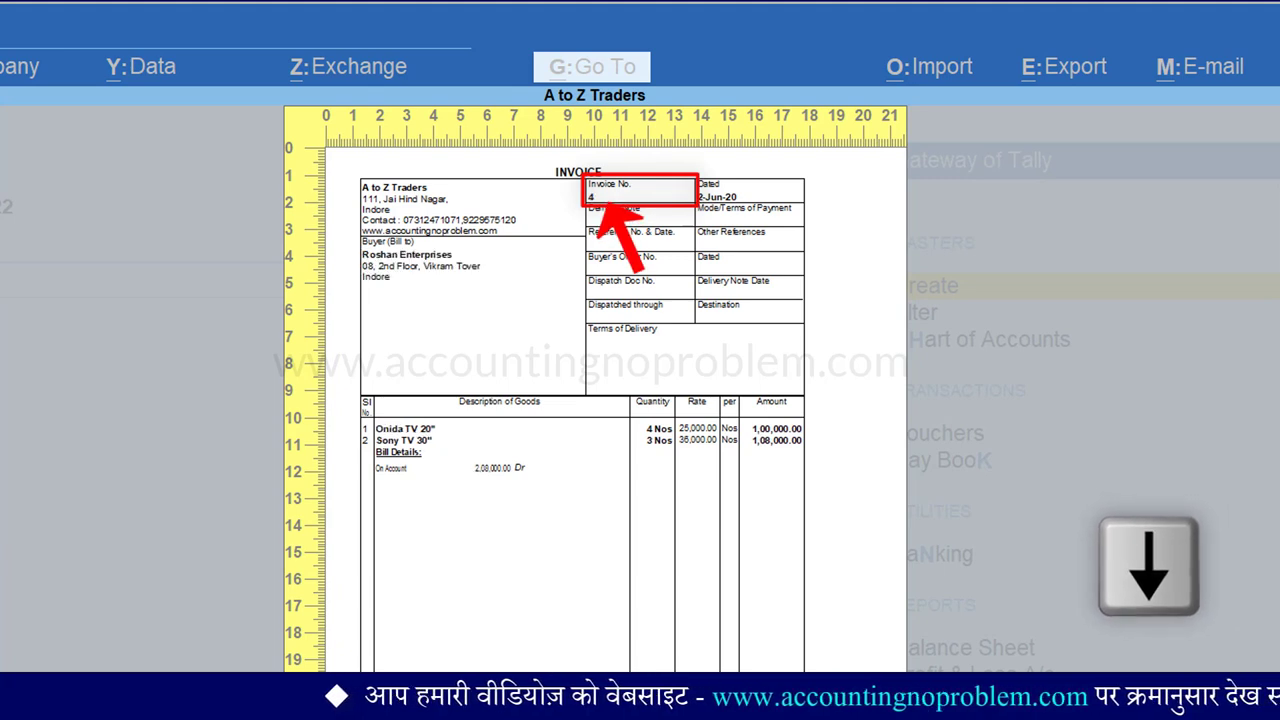
pyautogui.press('Down')
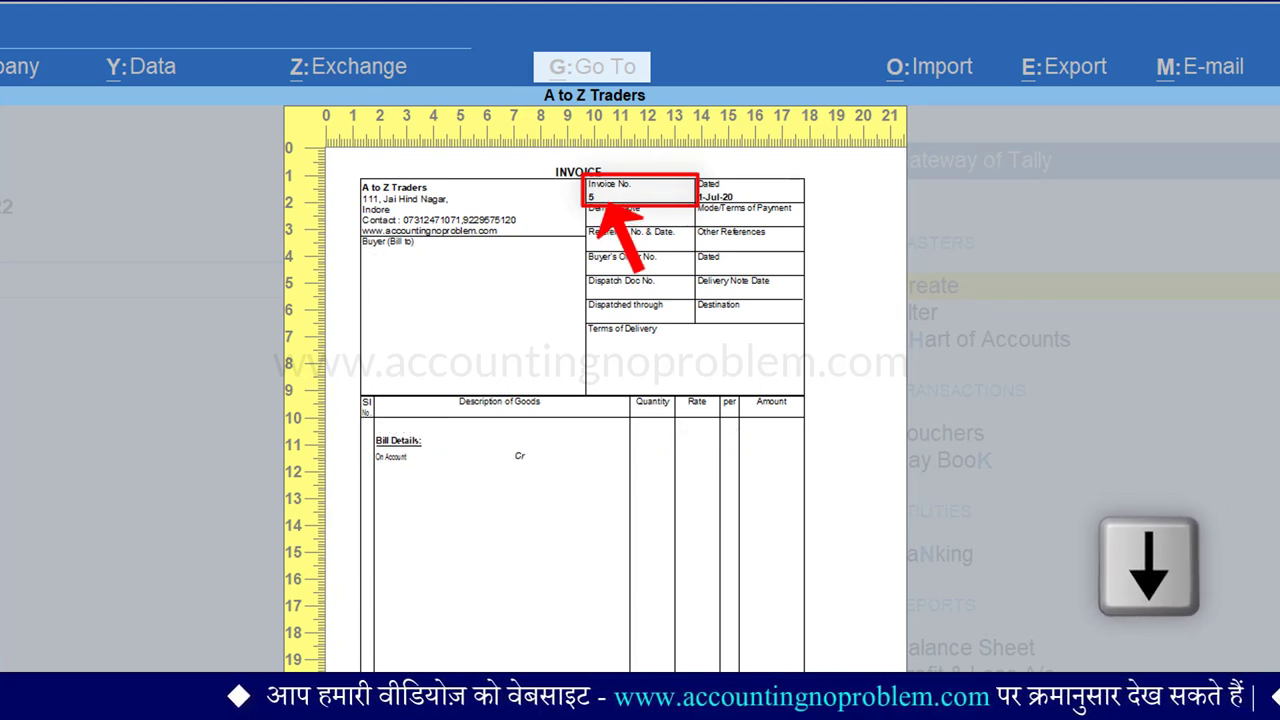
pyautogui.press('Down')
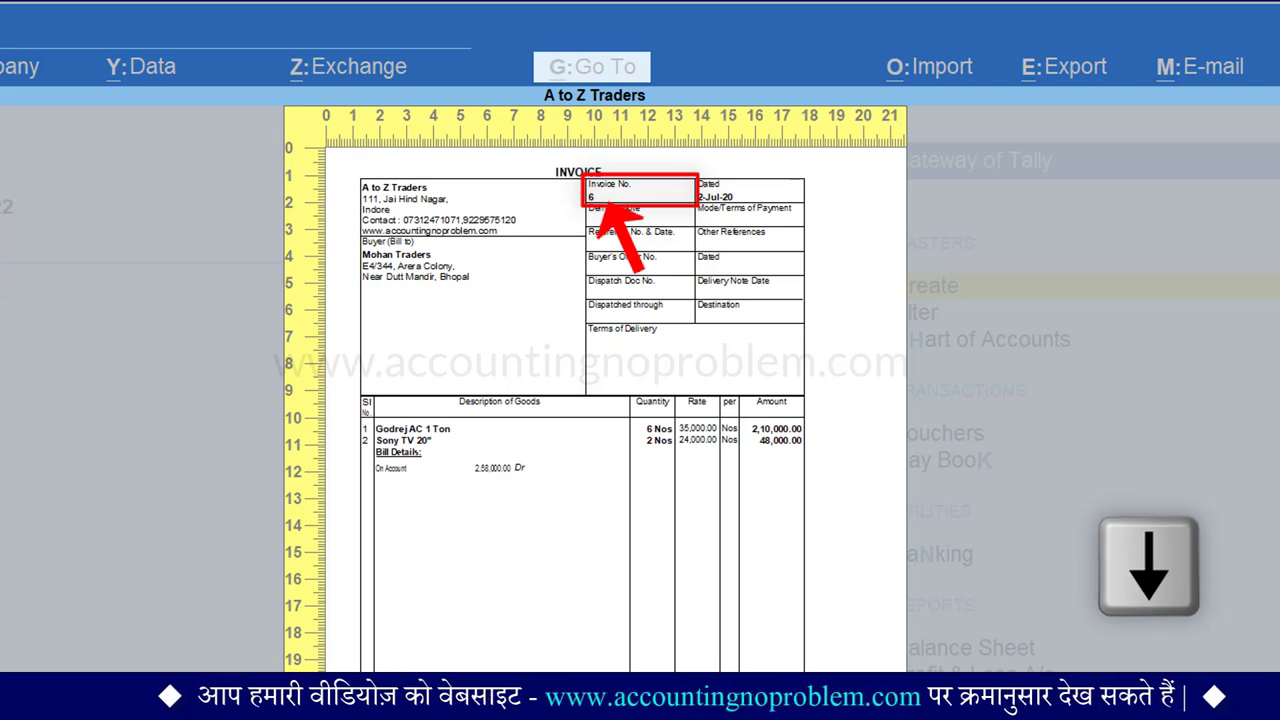
pyautogui.press('Down')
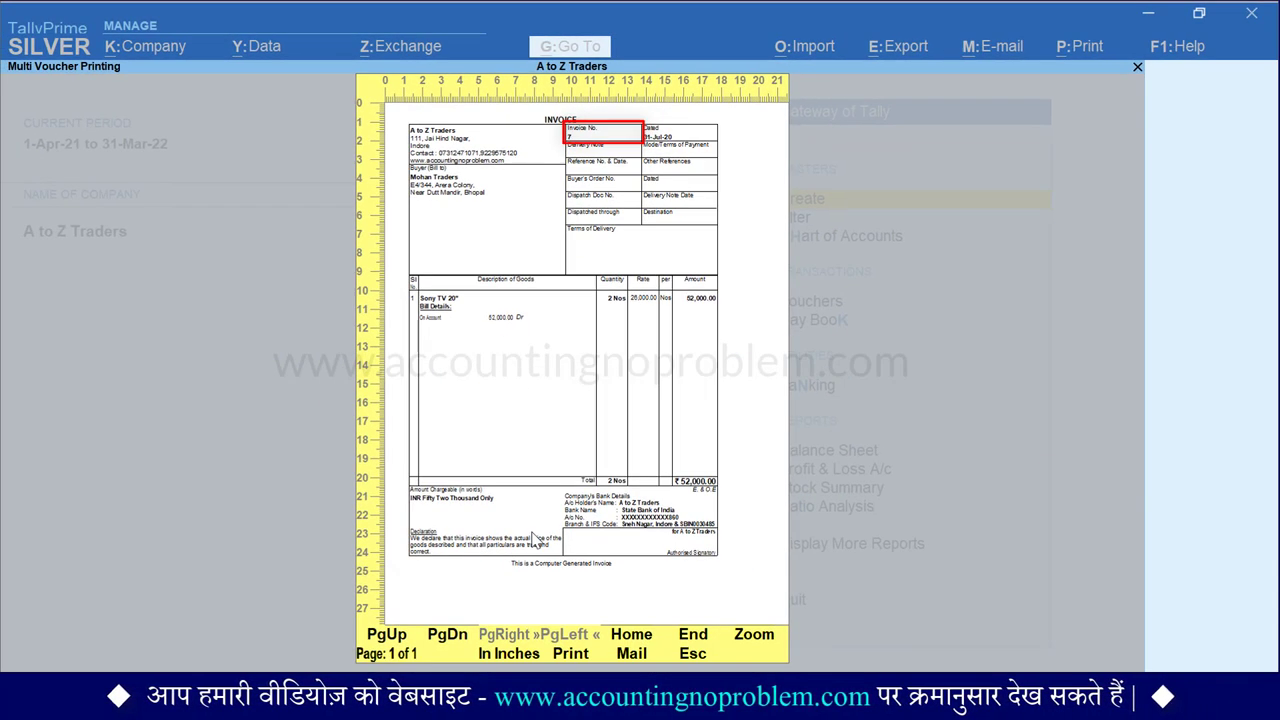
pyautogui.press('Escape')
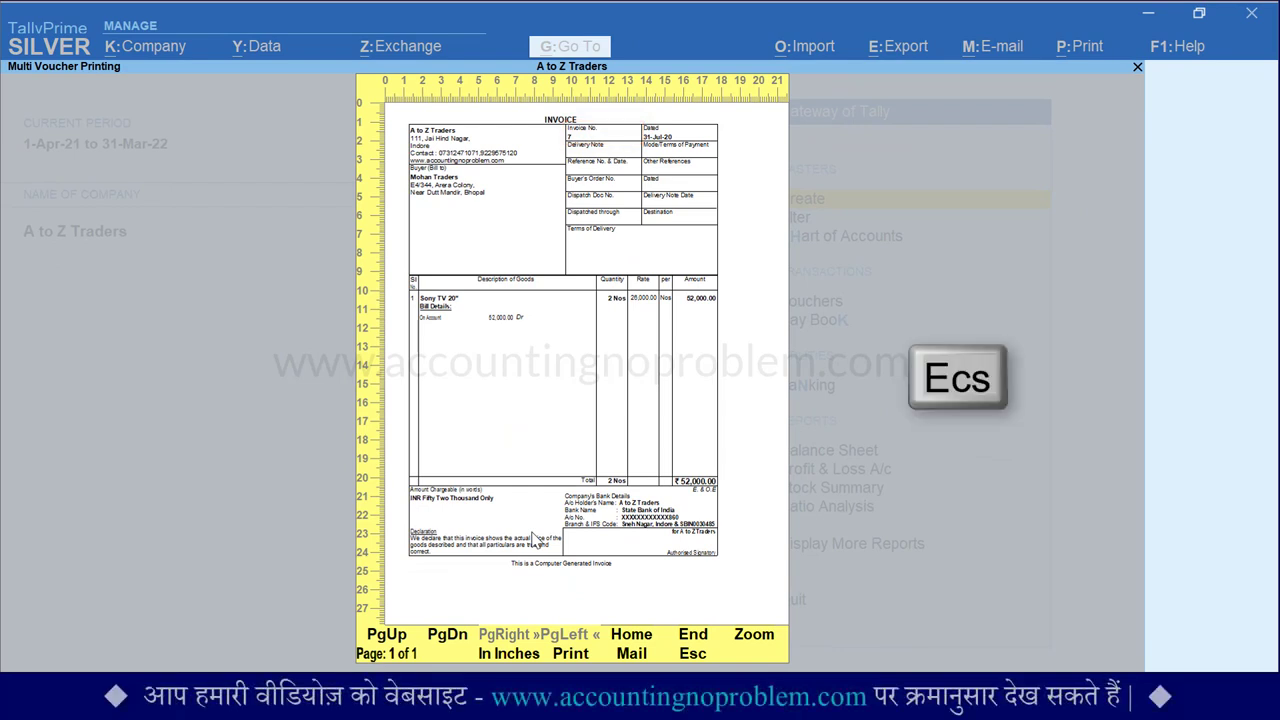